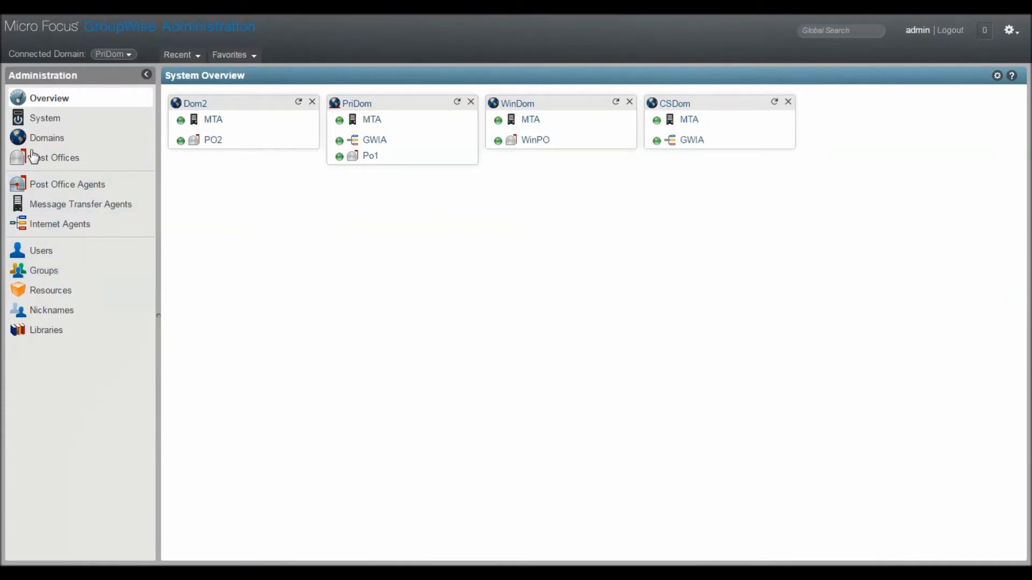
# Open the settings of the Maple directory from the system's LDAP servers and directories.
pyautogui.click(42, 123)
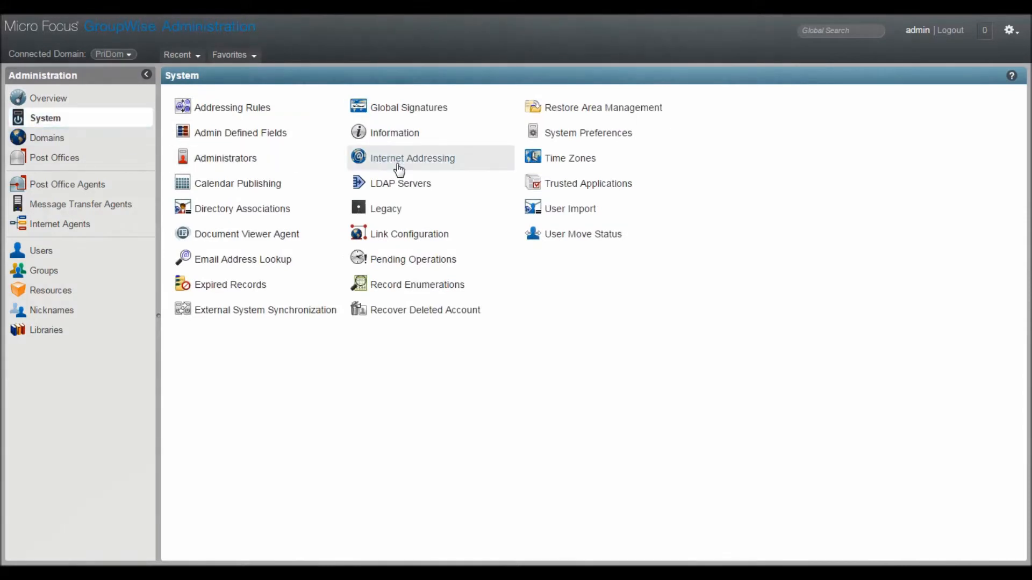
pyautogui.click(400, 186)
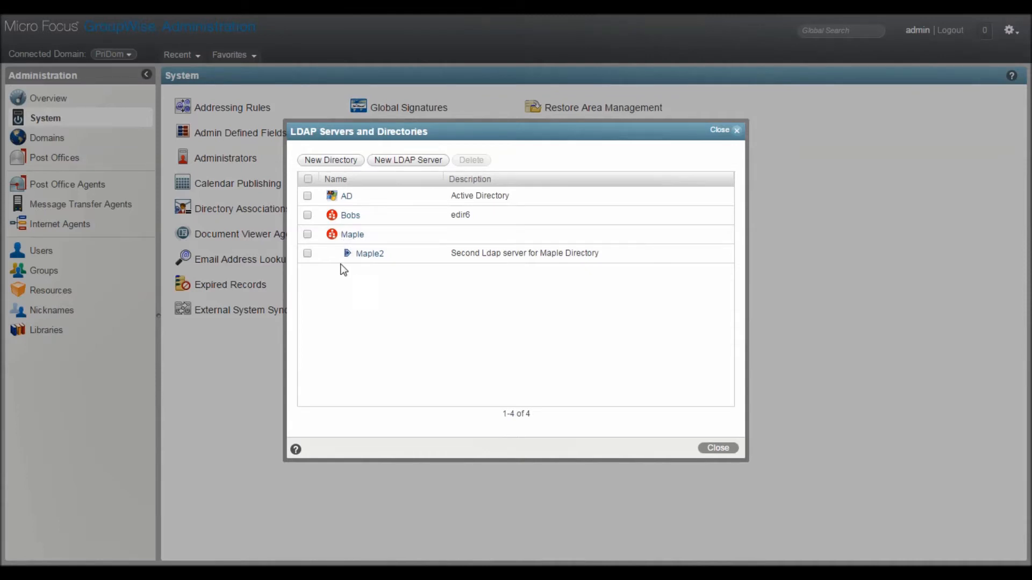
pyautogui.click(352, 234)
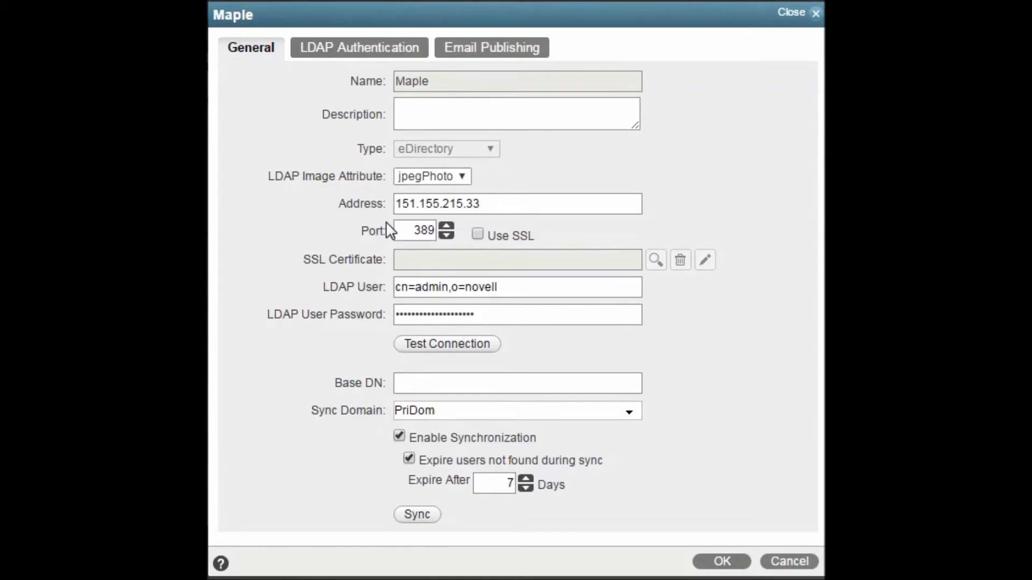
# Review the Maple directory's SSL option, LDAP user, LDAP user password field and Base DN.
pyautogui.click(479, 235)
pyautogui.click(478, 235)
pyautogui.moveTo(532, 290); pyautogui.dragTo(378, 293)
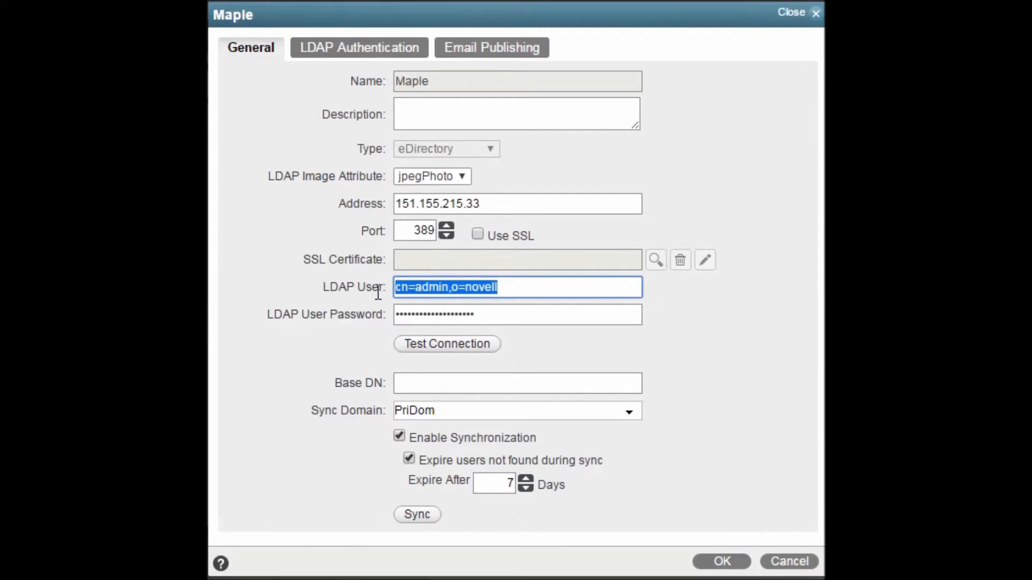
pyautogui.click(517, 314)
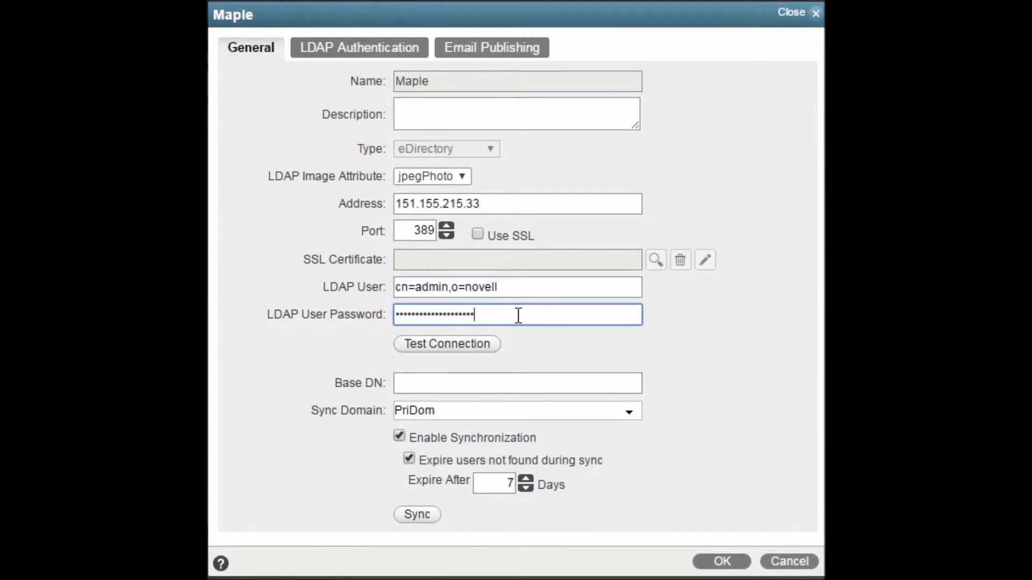
pyautogui.click(531, 359)
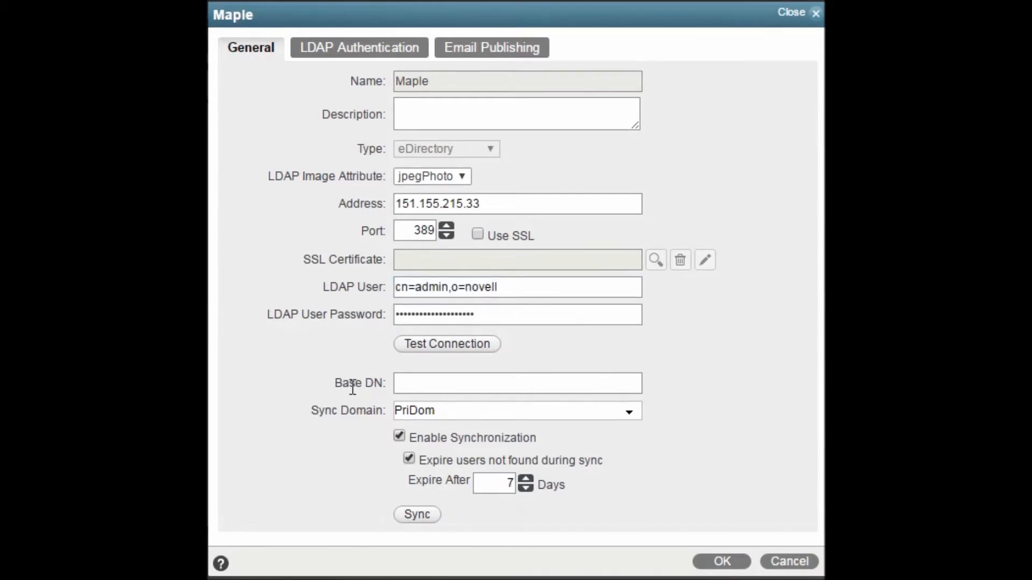
pyautogui.moveTo(335, 383); pyautogui.dragTo(395, 375)
# Set the Maple directory's sync domain to PriDom, with expiring users not found during sync enabled.
pyautogui.click(477, 410)
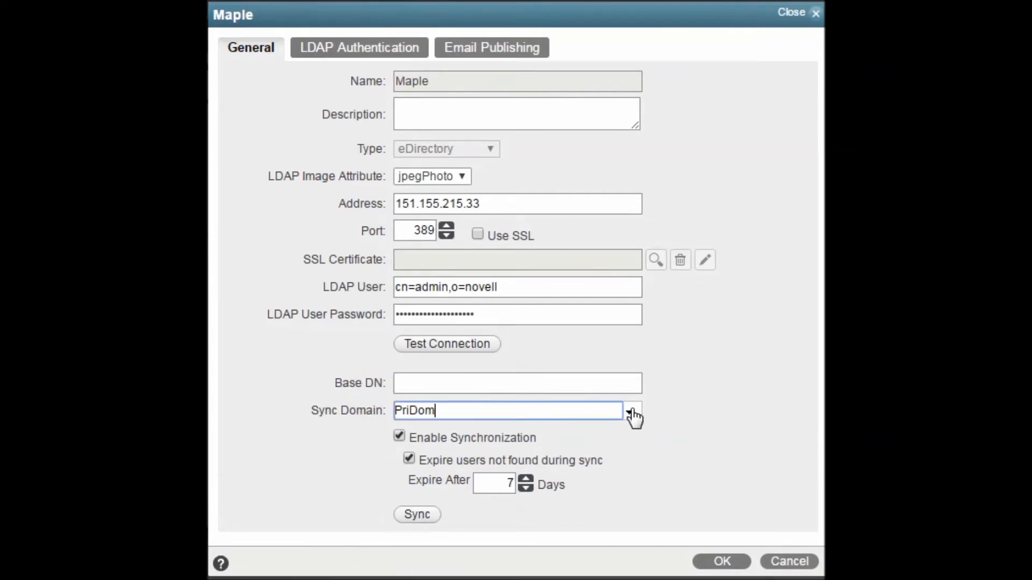
pyautogui.click(630, 413)
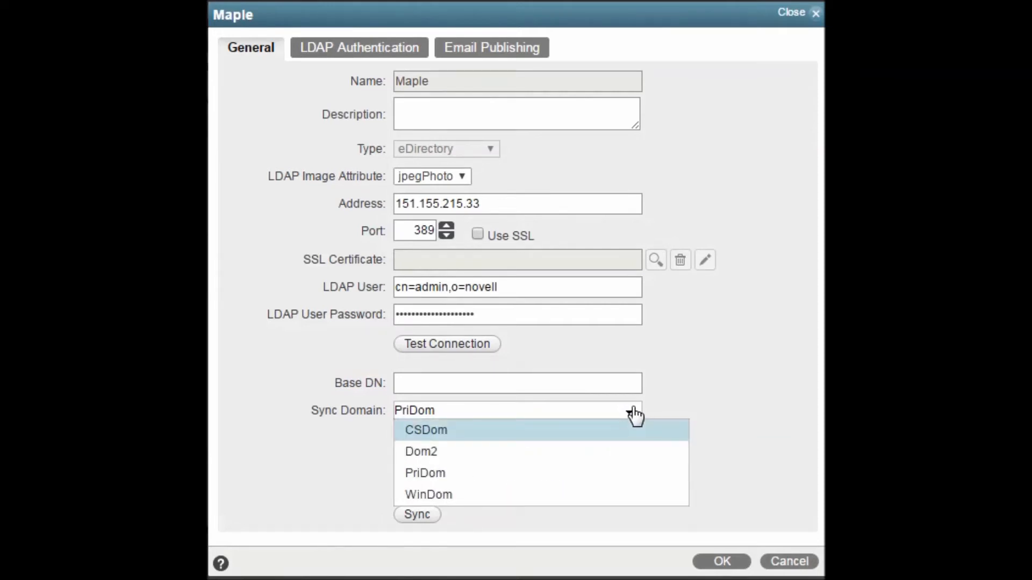
pyautogui.click(431, 475)
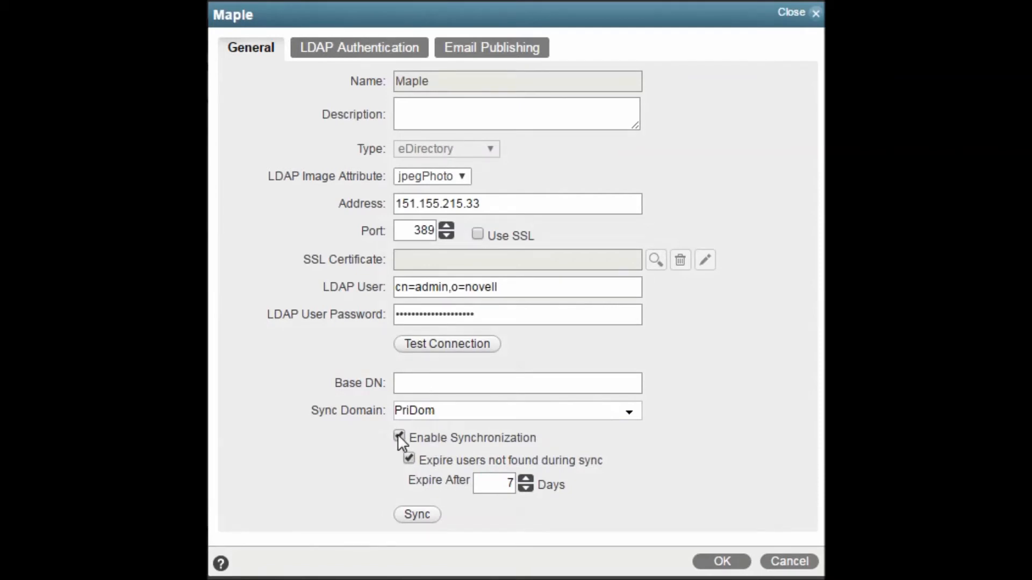
pyautogui.click(418, 461)
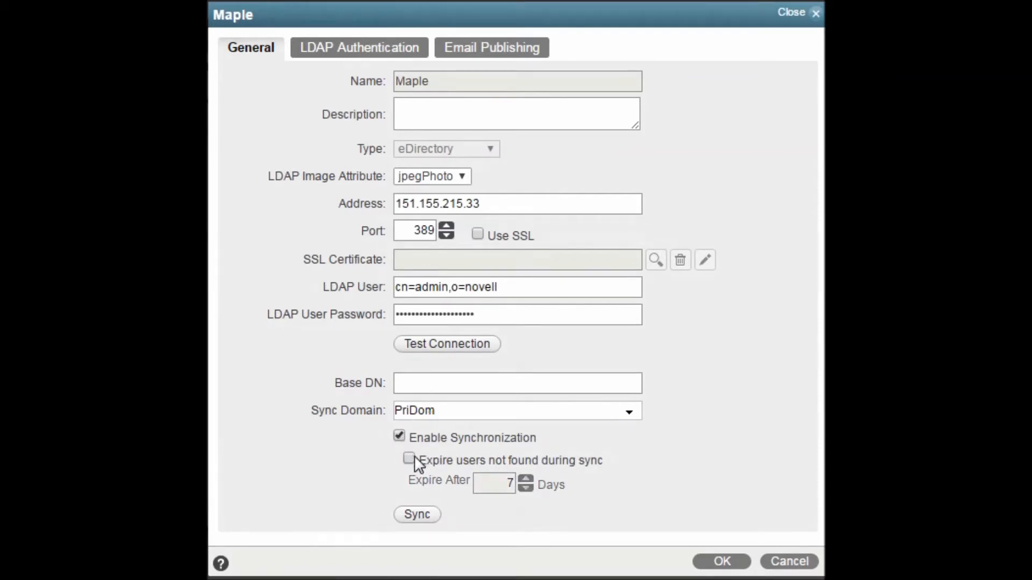
pyautogui.click(409, 458)
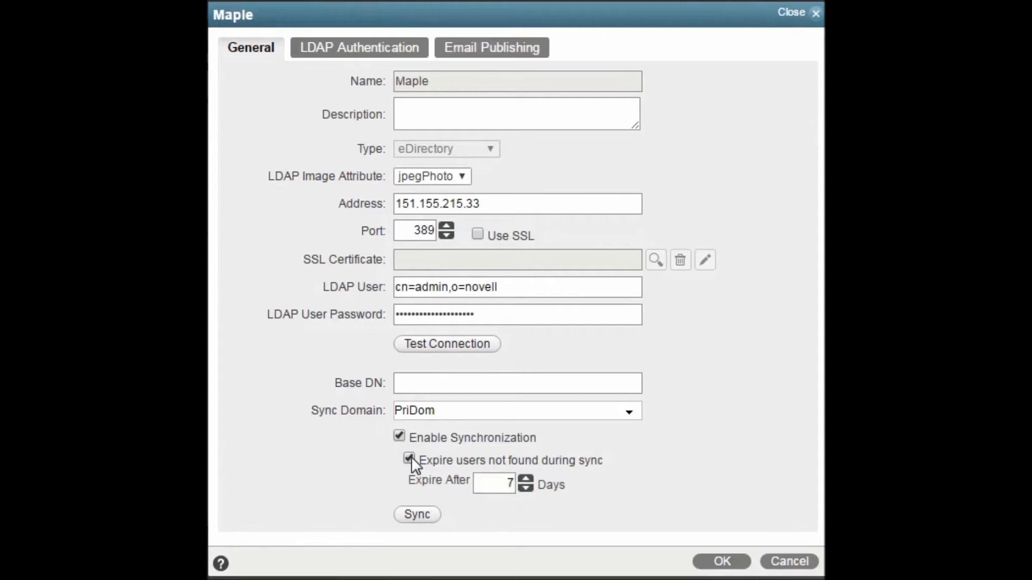
pyautogui.click(529, 477)
pyautogui.click(528, 477)
pyautogui.click(530, 477)
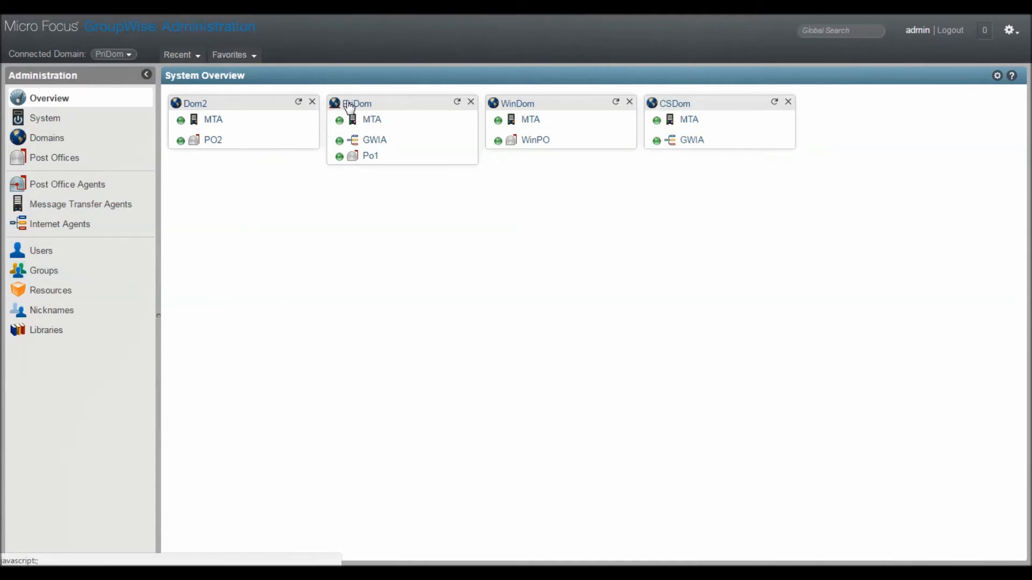
# Enable the Default Directory Synchronization Event on PriDom's MTA and accept its daily 1:00 AM trigger.
pyautogui.click(367, 120)
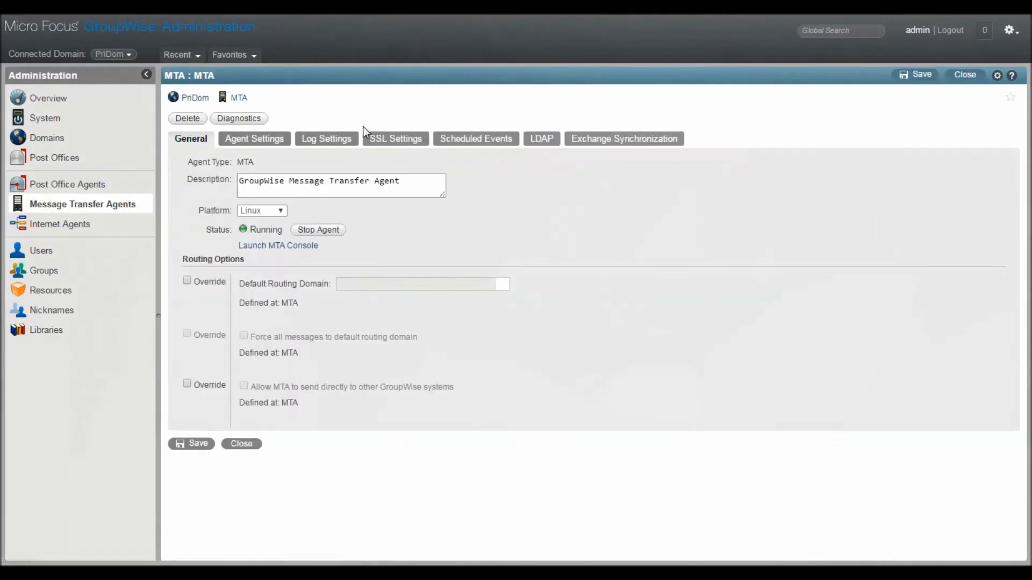
pyautogui.click(487, 141)
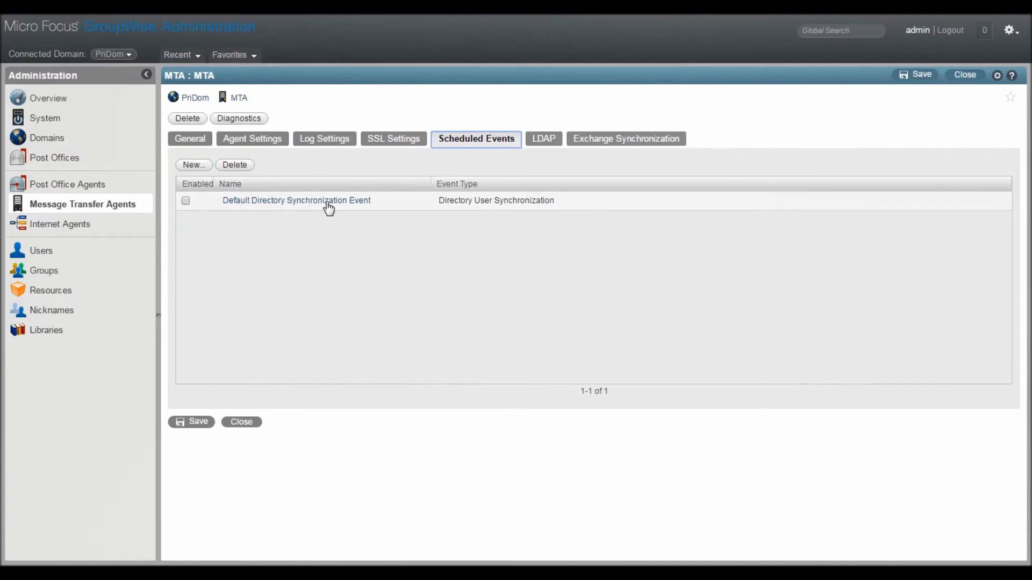
pyautogui.click(186, 200)
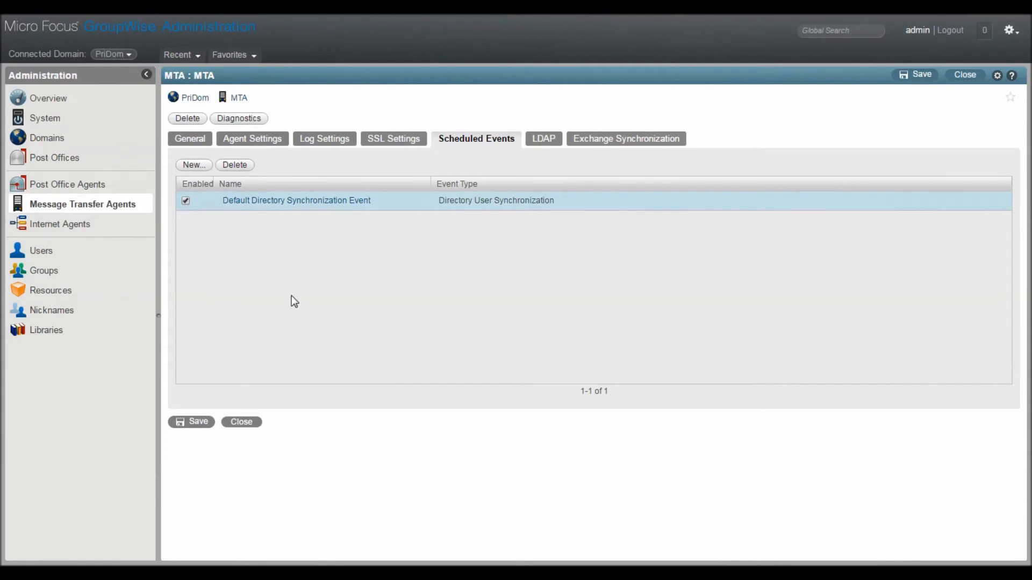
pyautogui.click(303, 201)
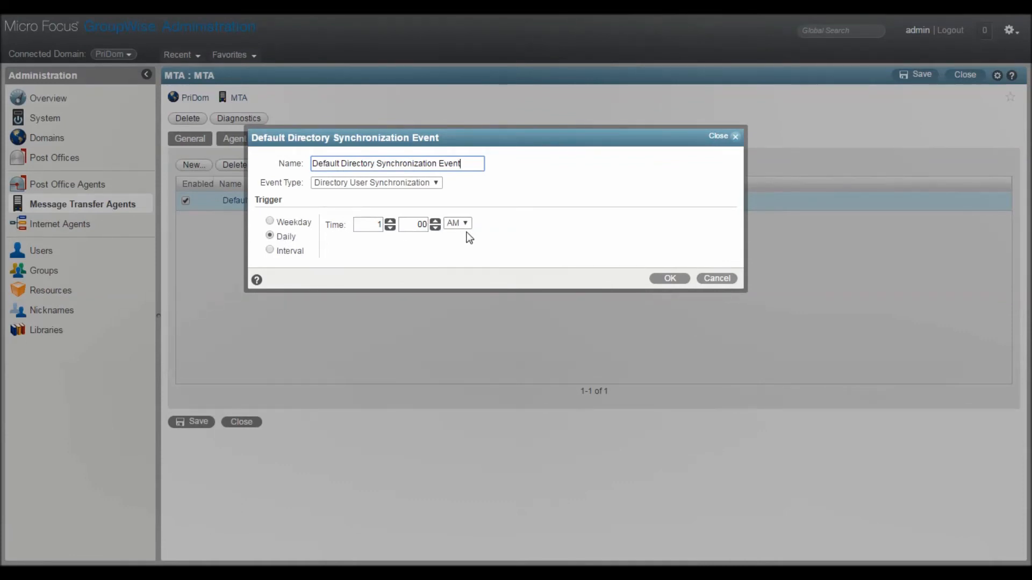
pyautogui.click(680, 279)
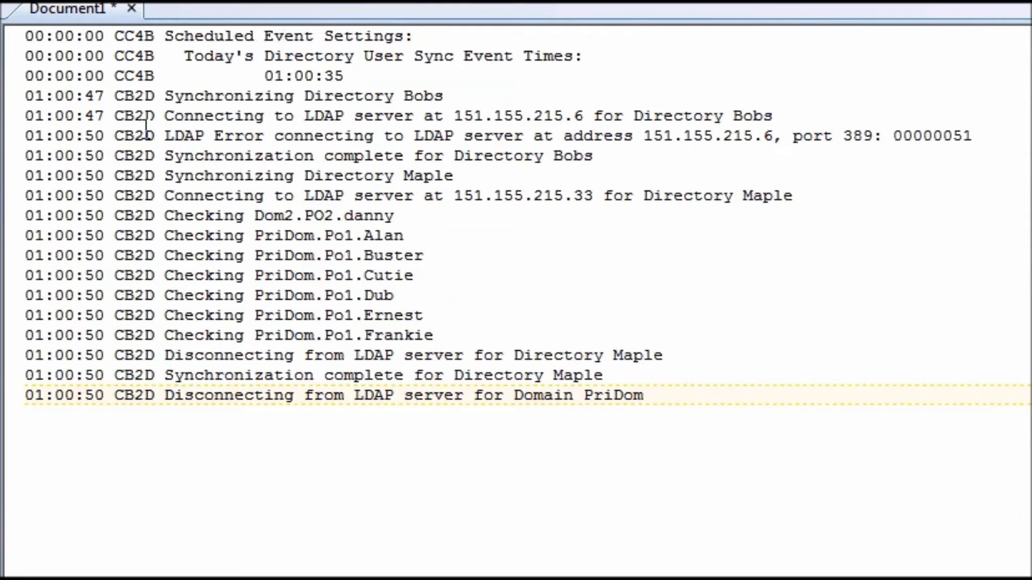
# Switch to the text document with the MTA log and examine the synchronization entries for directories Bobs and Maple.
pyautogui.moveTo(144, 136); pyautogui.dragTo(491, 231)
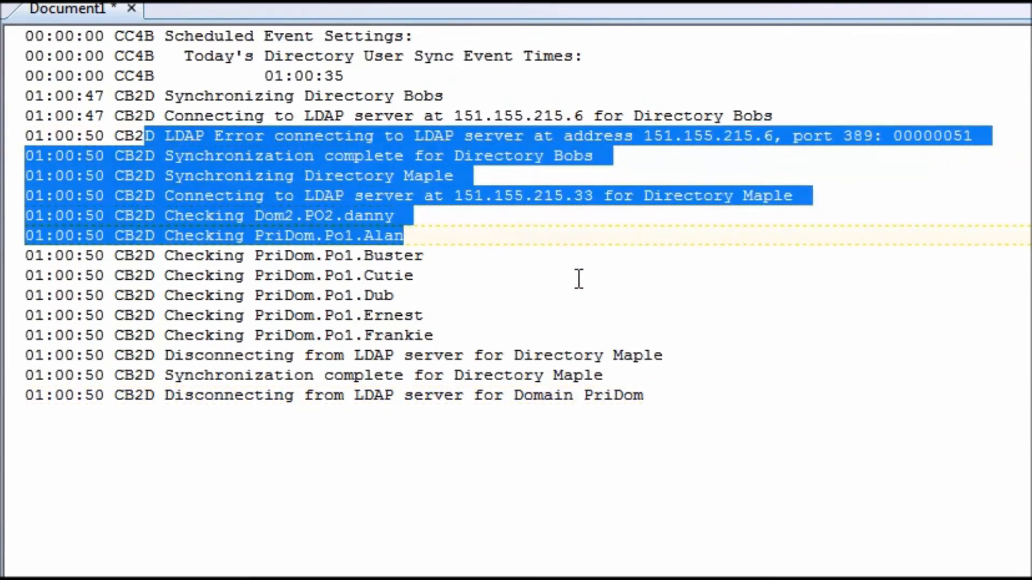
pyautogui.click(795, 315)
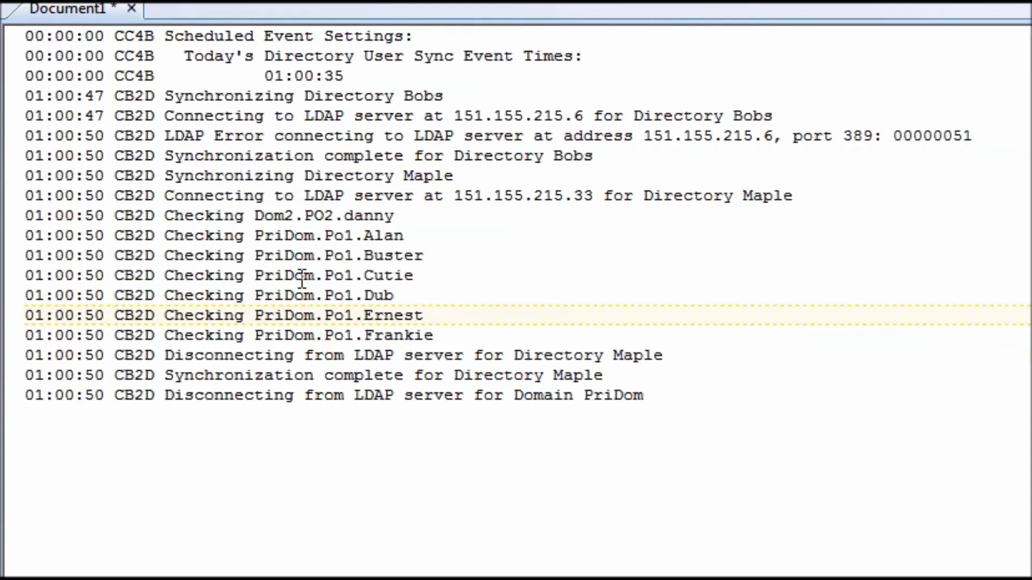
pyautogui.moveTo(221, 277); pyautogui.dragTo(435, 310)
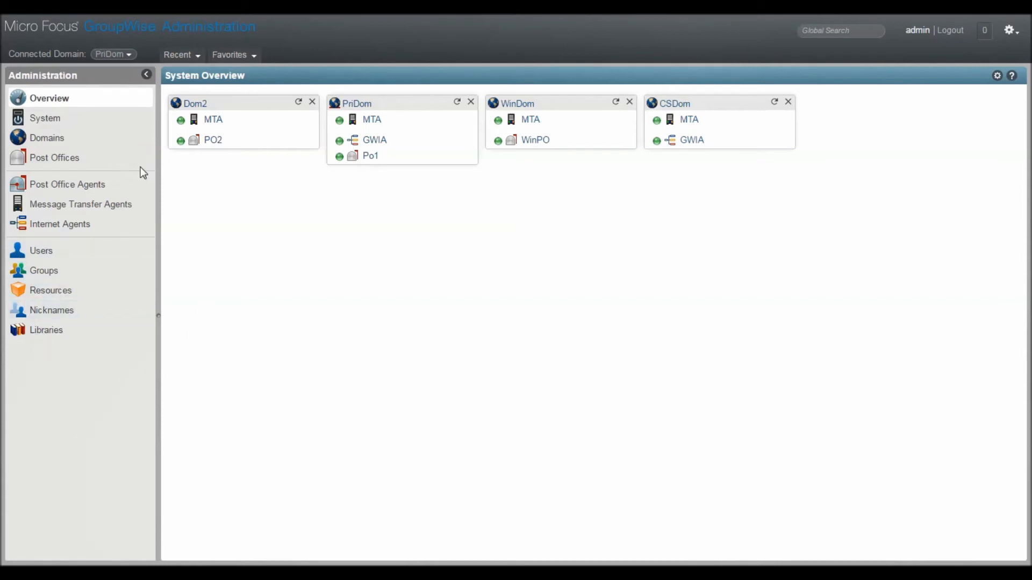
# Display the diagnostic object information of the directory-linked user in PO2 and examine the LDAP DN attribute.
pyautogui.click(38, 256)
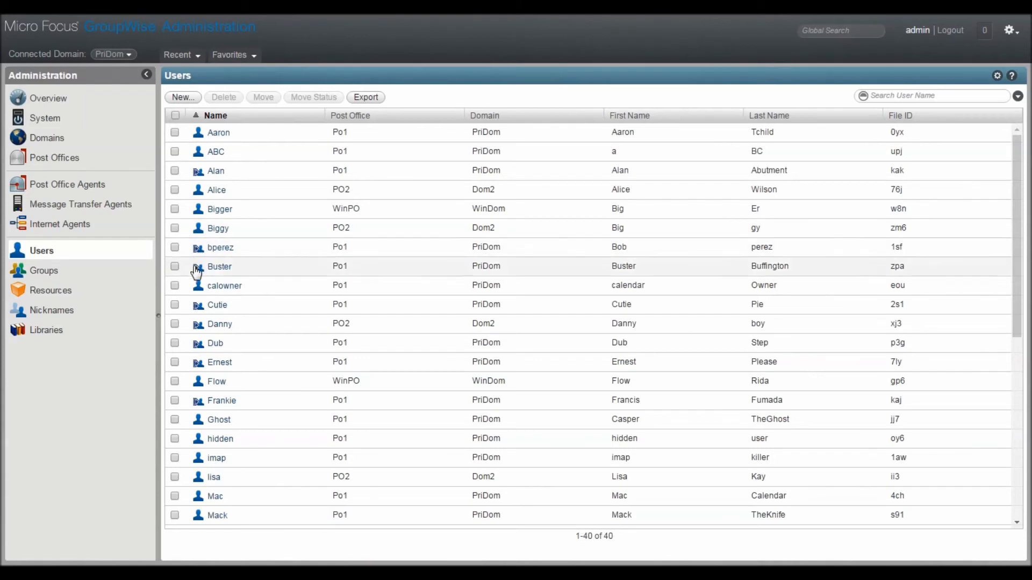
pyautogui.click(217, 325)
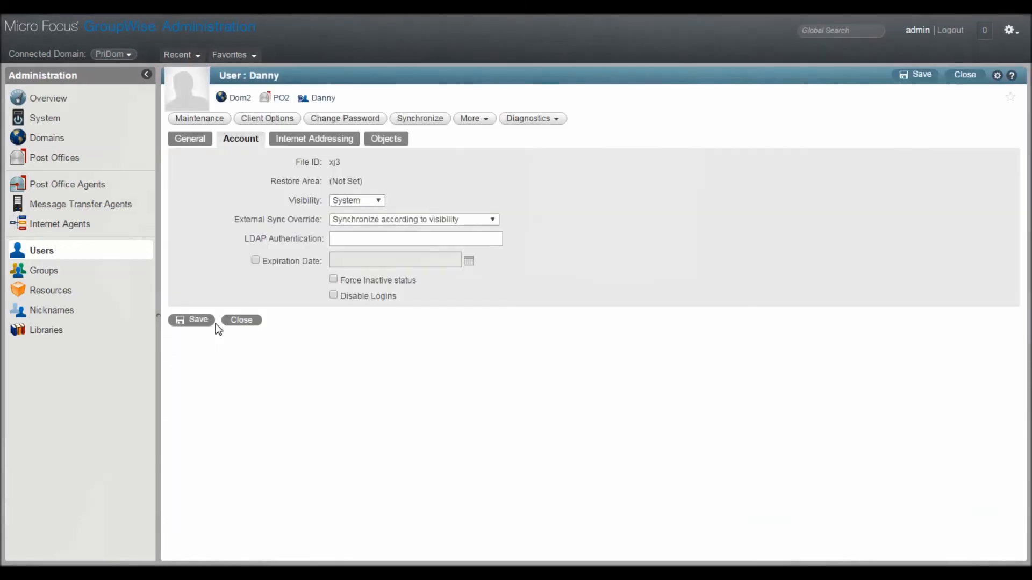
pyautogui.click(546, 120)
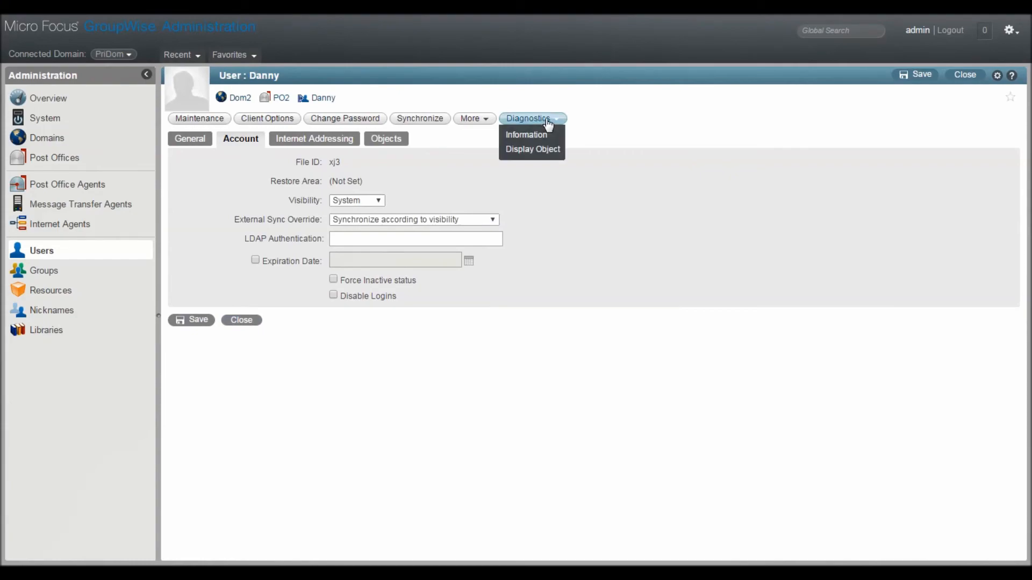
pyautogui.click(540, 156)
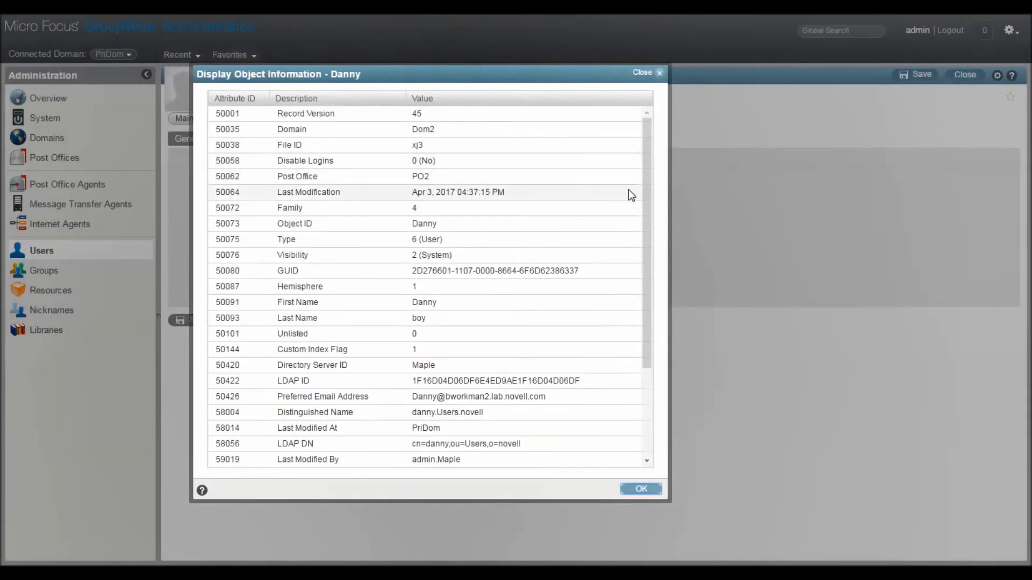
pyautogui.moveTo(648, 182); pyautogui.dragTo(645, 272)
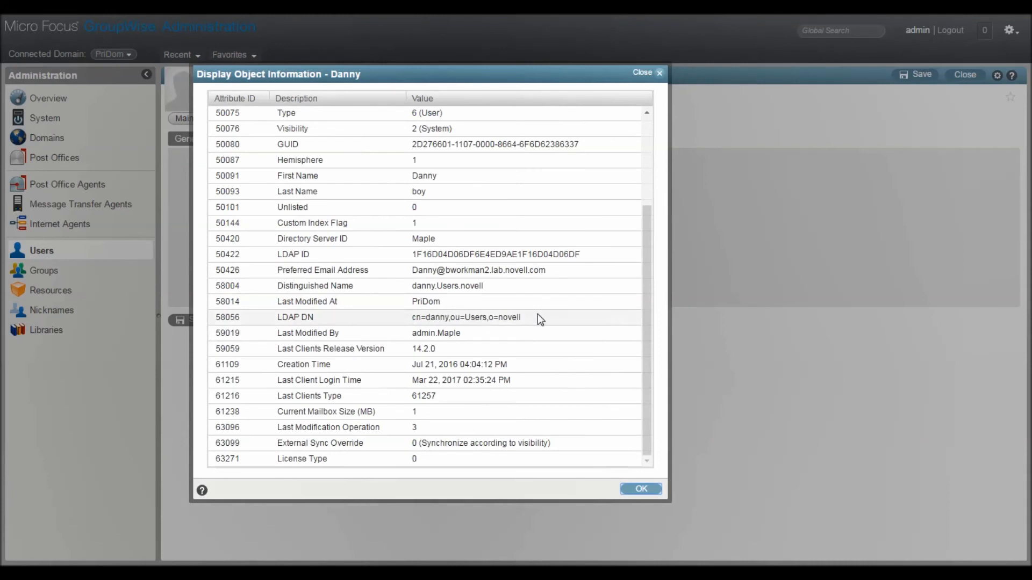
pyautogui.moveTo(538, 317); pyautogui.dragTo(380, 321)
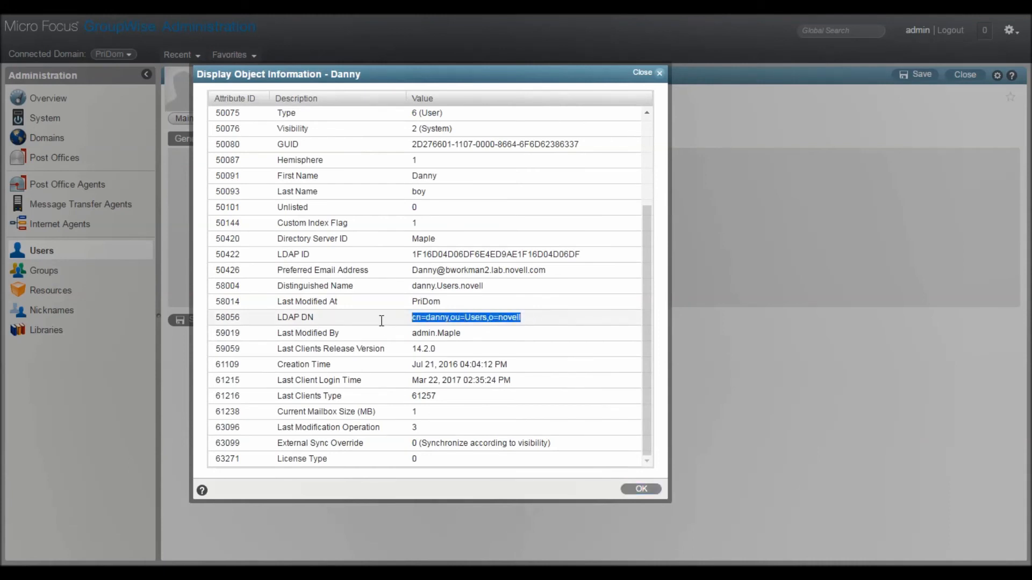
pyautogui.click(642, 489)
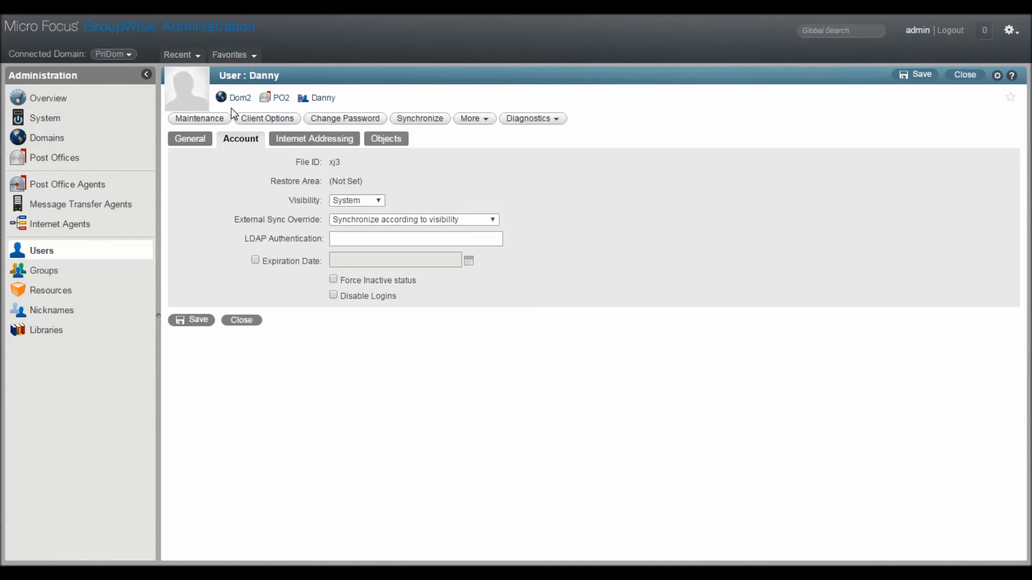
# Set the security of post office PO2 to LDAP Authentication.
pyautogui.click(66, 160)
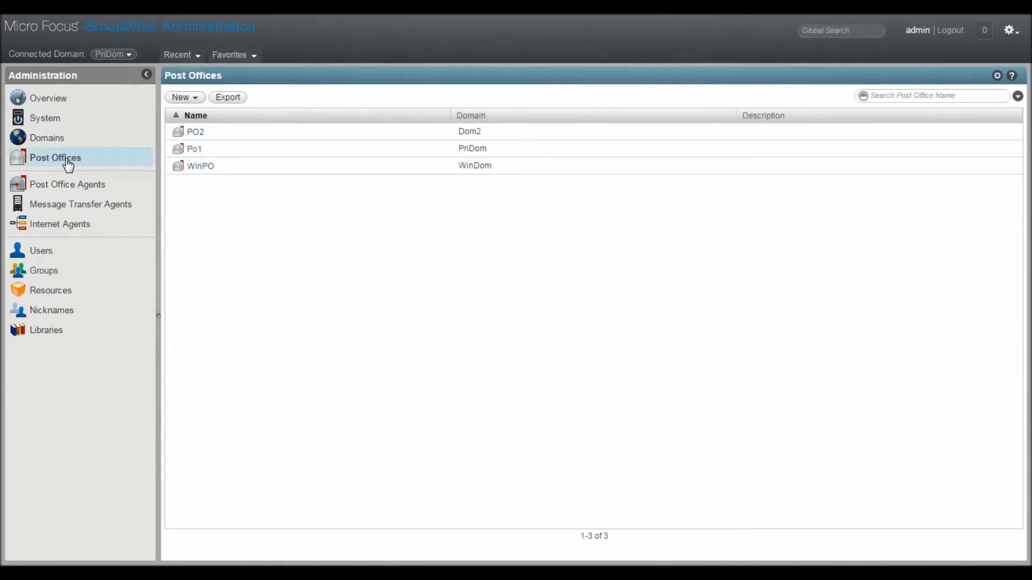
pyautogui.click(195, 132)
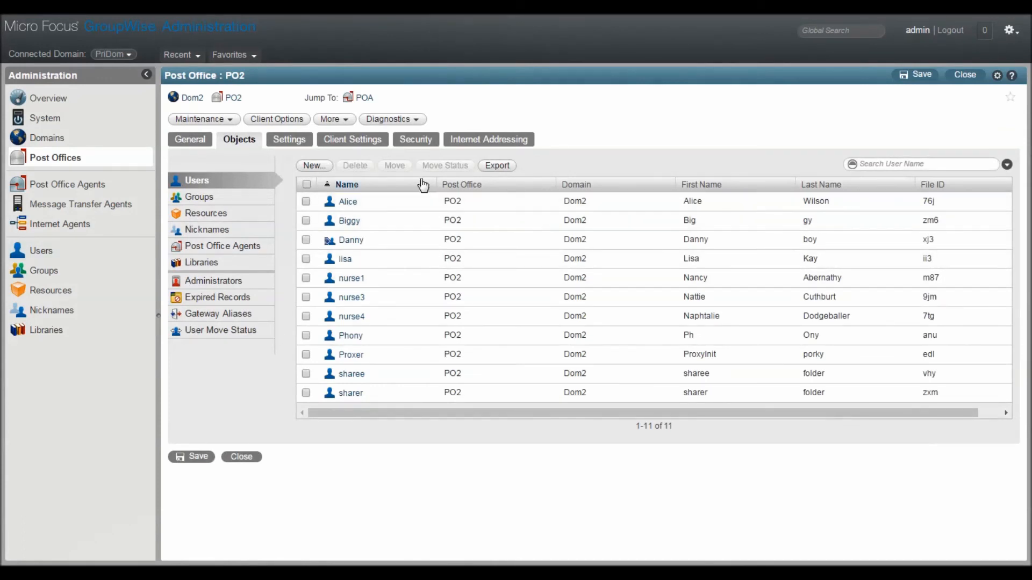
pyautogui.click(417, 139)
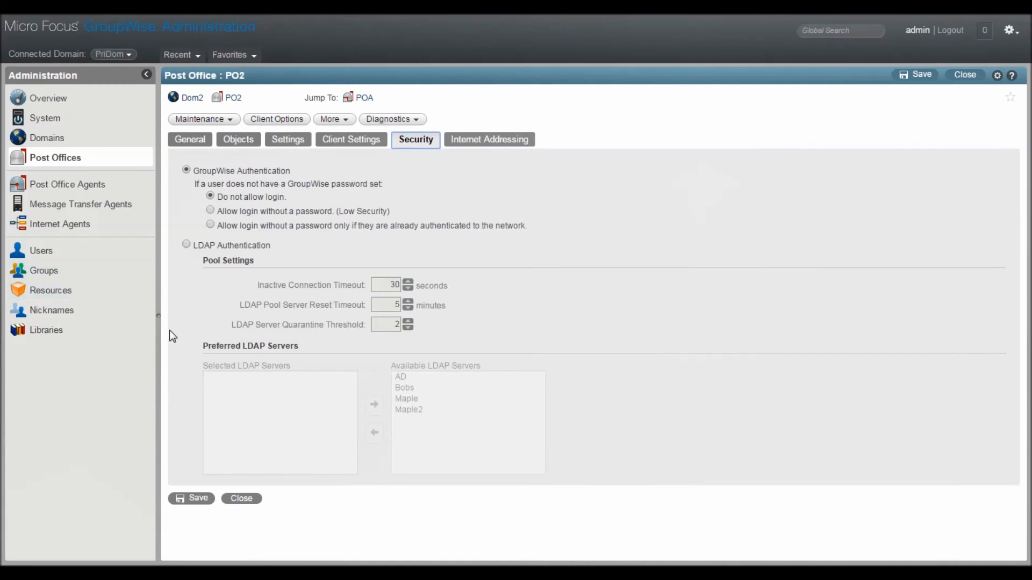
pyautogui.click(186, 245)
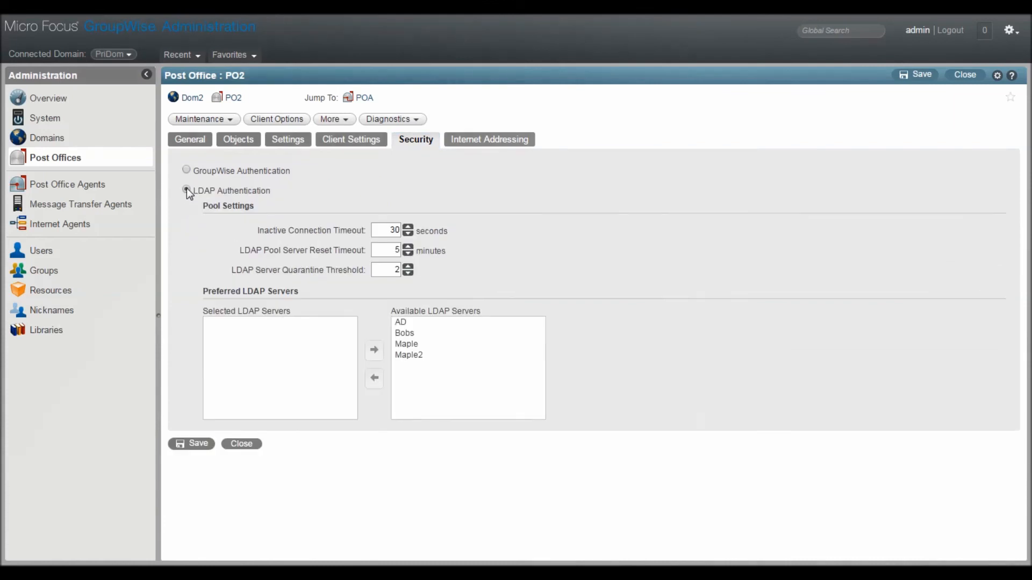
# Add Maple and Maple2 to PO2's selected preferred LDAP servers.
pyautogui.click(406, 345)
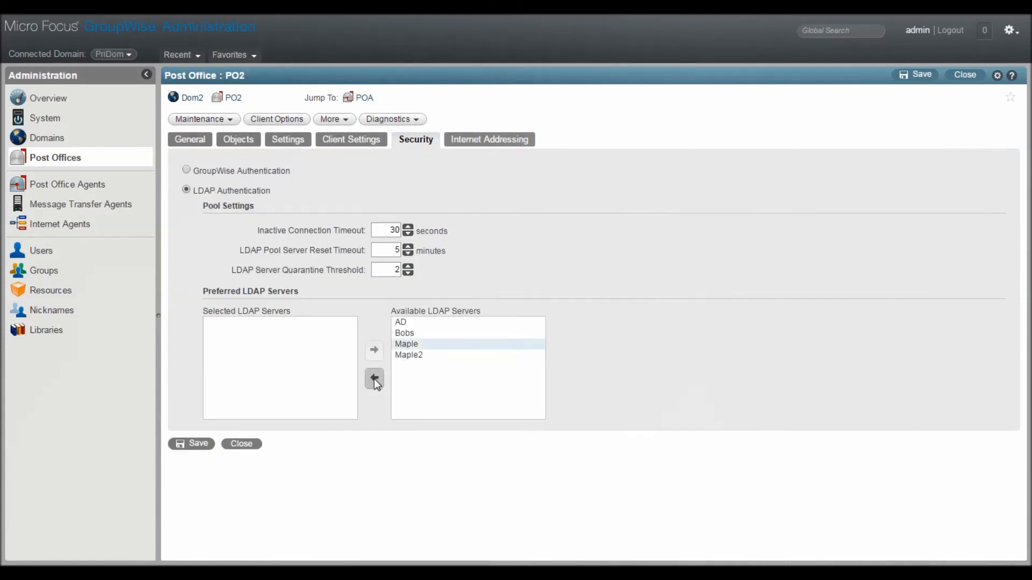
pyautogui.click(375, 379)
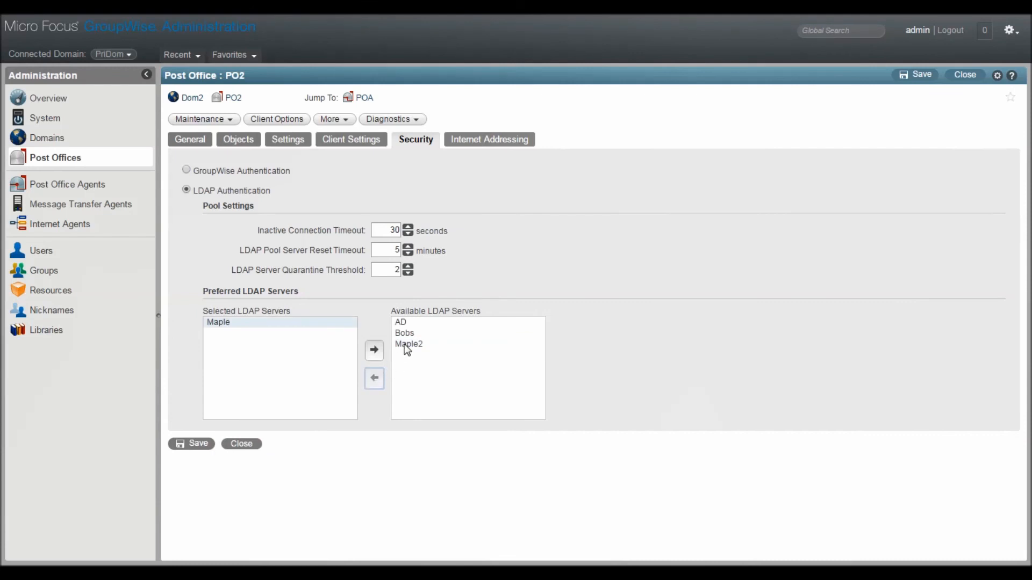
pyautogui.click(404, 345)
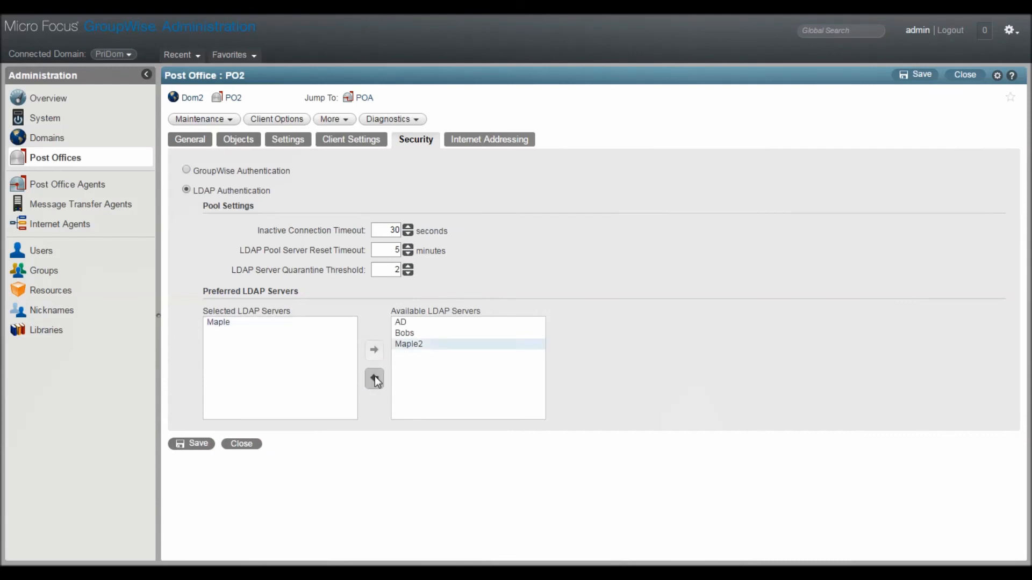
pyautogui.click(375, 379)
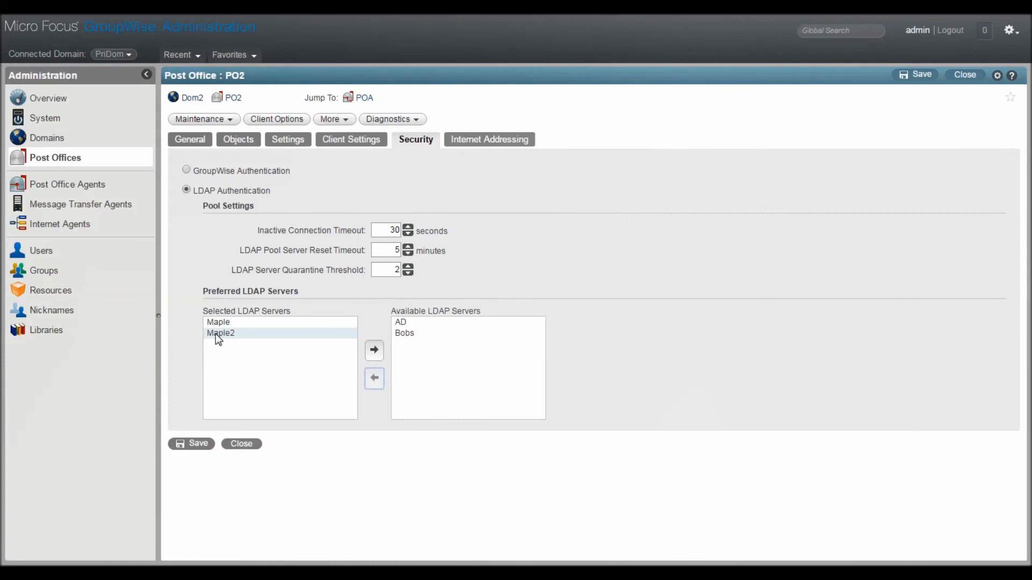